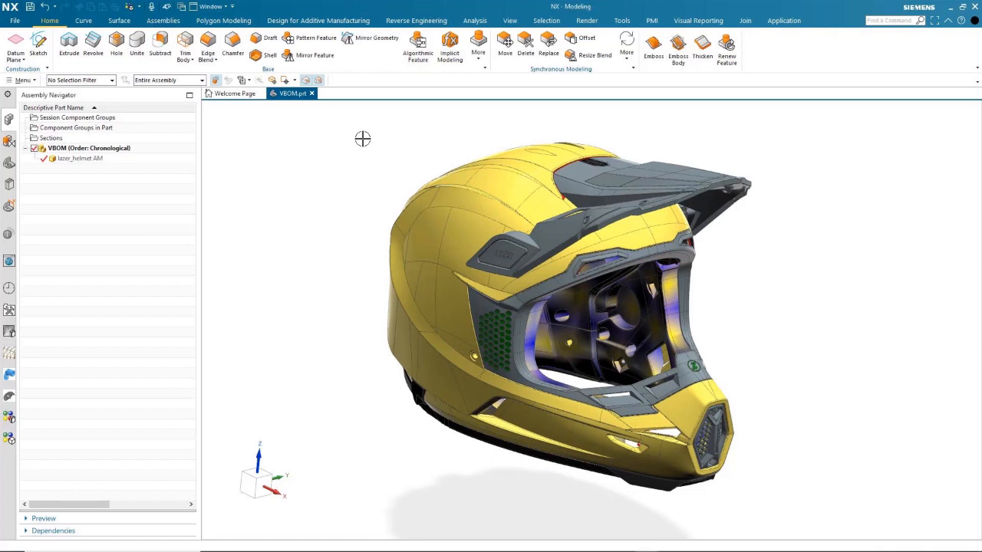
Browse the system studio material folders and the studio materials already in the part.
click(586, 21)
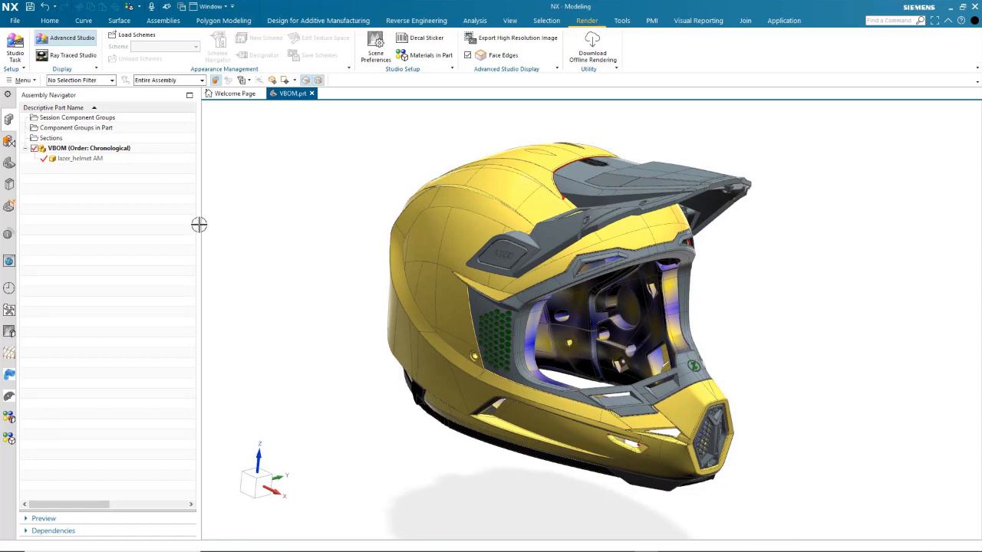
click(9, 419)
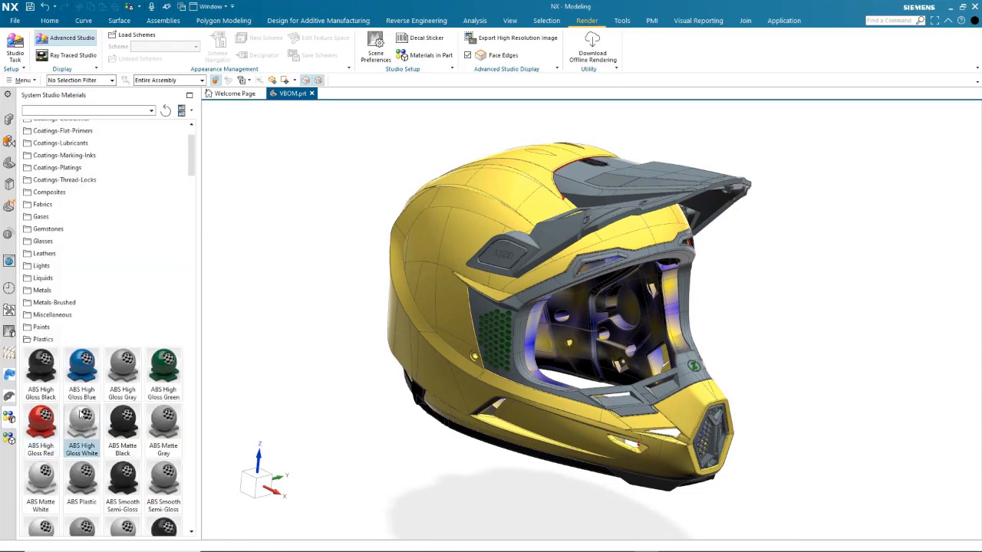
scroll(84, 418, down, 5)
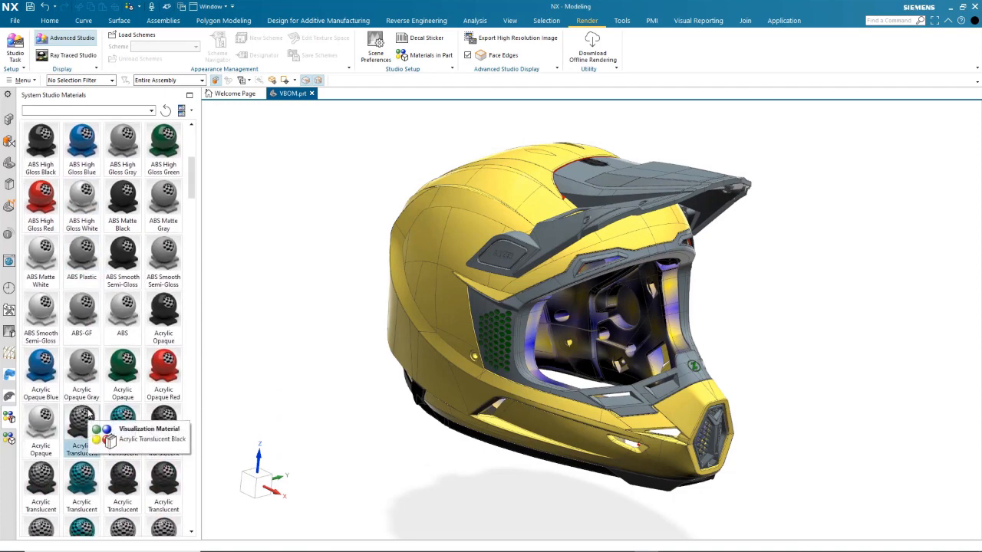
scroll(86, 414, up, 3)
scroll(82, 231, up, 4)
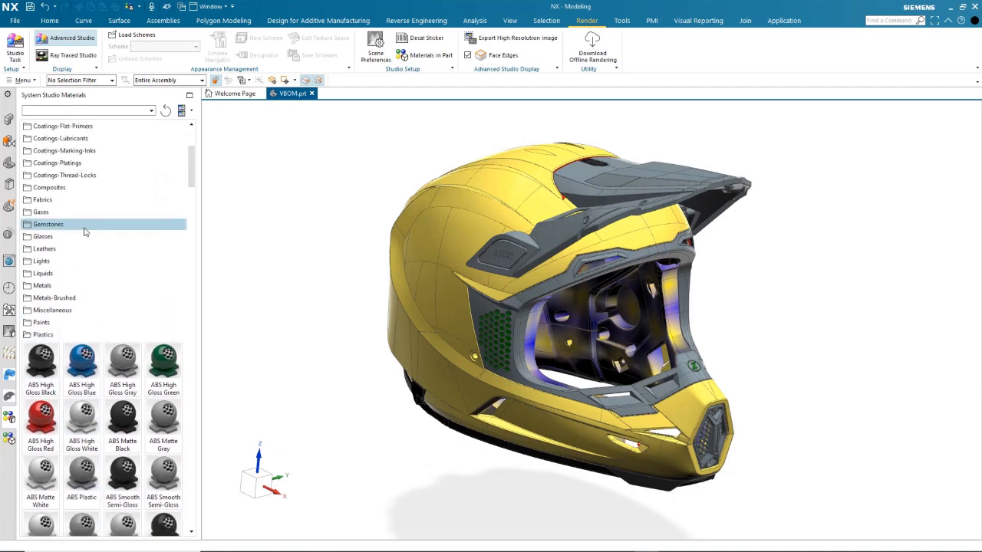
click(51, 194)
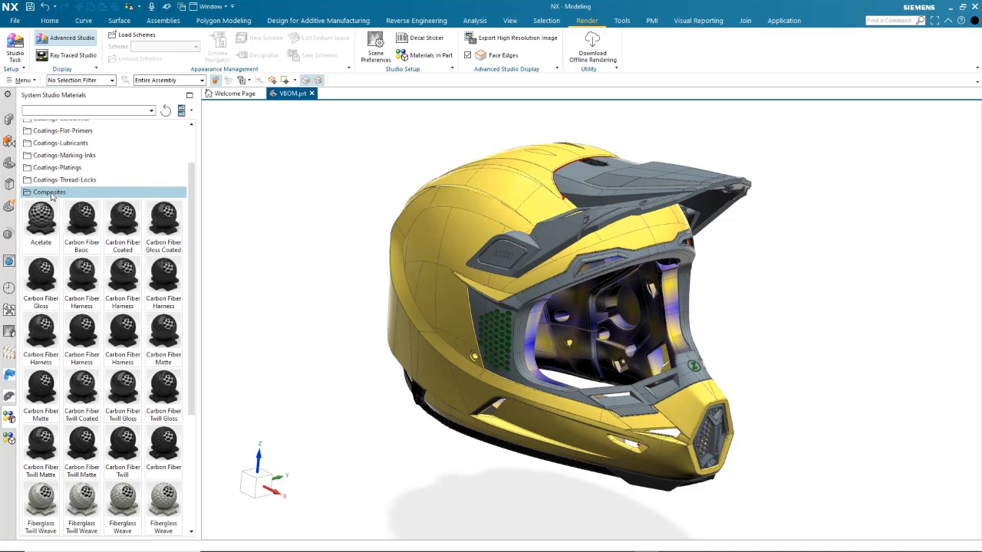
click(31, 193)
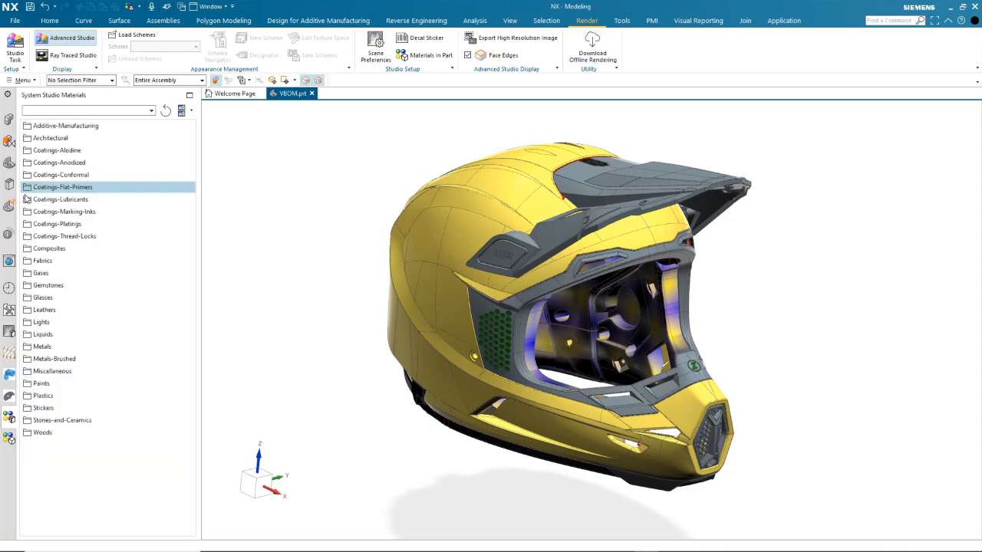
click(53, 395)
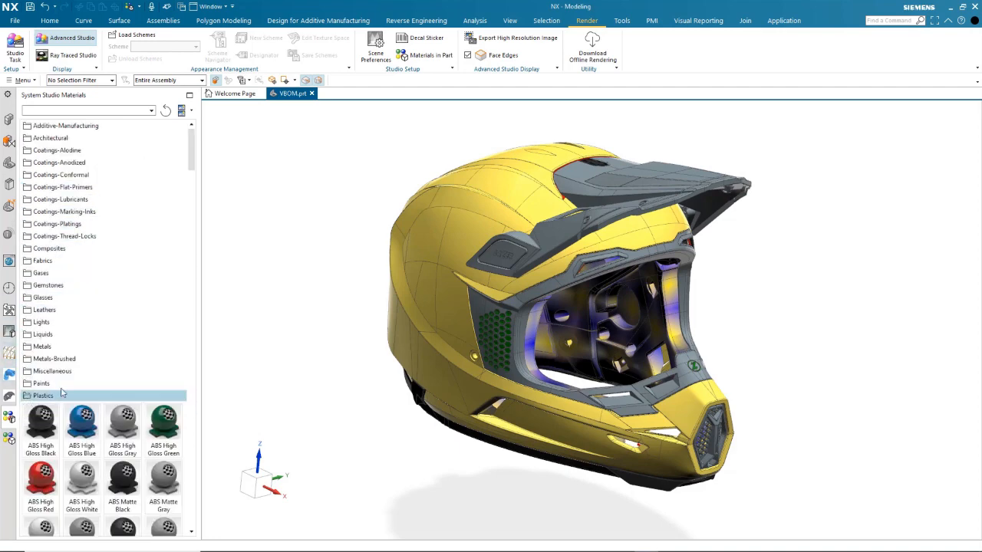
scroll(91, 381, down, 4)
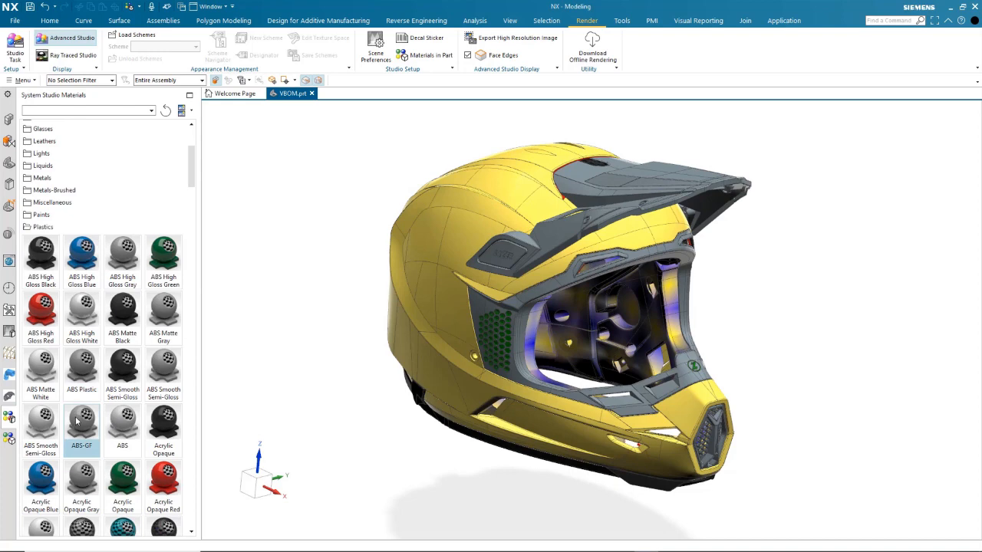
click(9, 439)
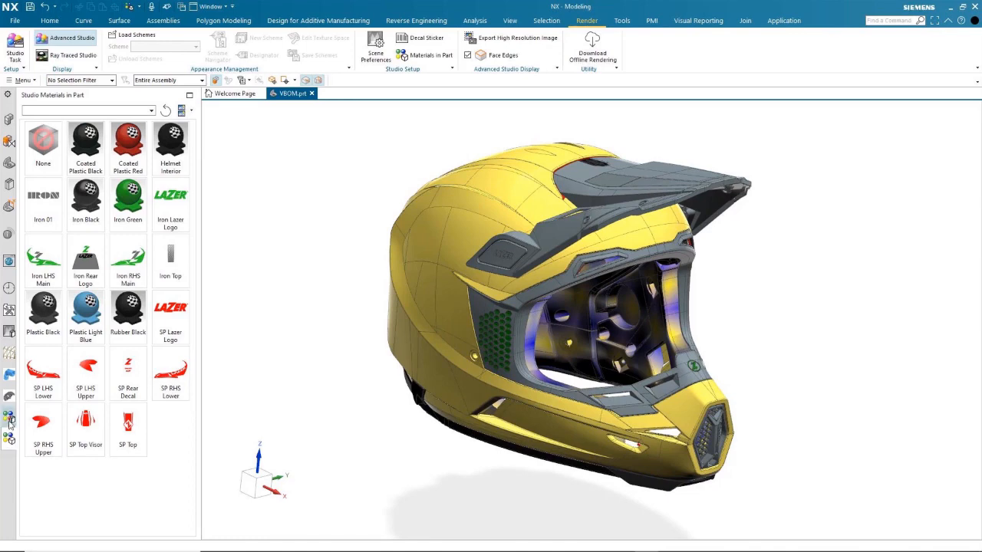
click(9, 417)
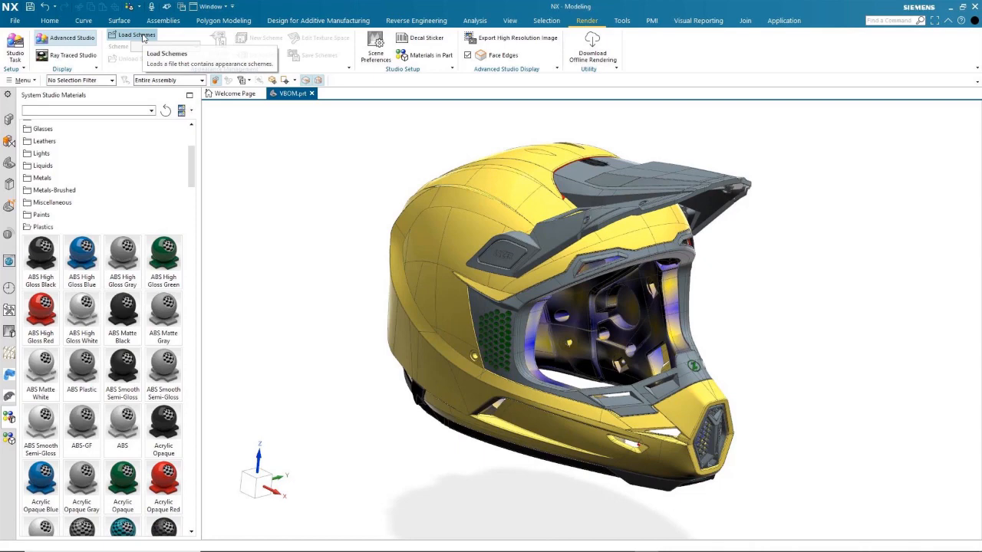
Load the Sprocket Red appearance scheme onto the helmet and show the studio materials in the part.
click(138, 35)
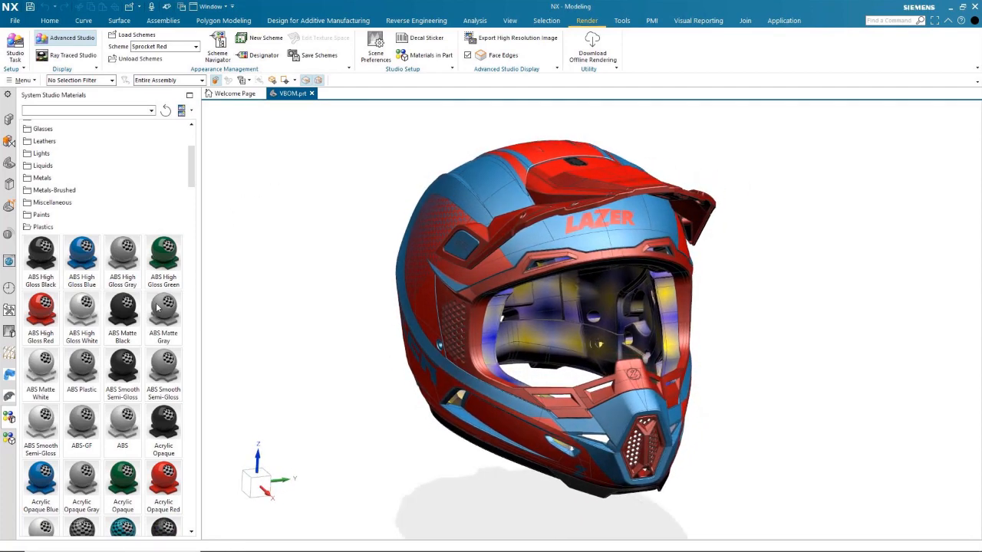
click(9, 440)
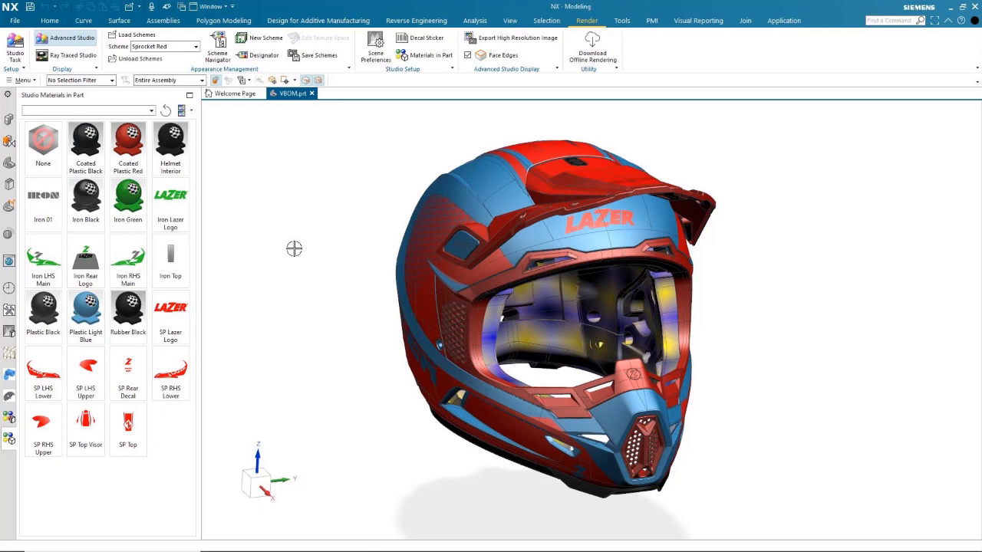
Open the Scheme Navigator and examine the VBOM designators and the materials each one uses.
click(219, 48)
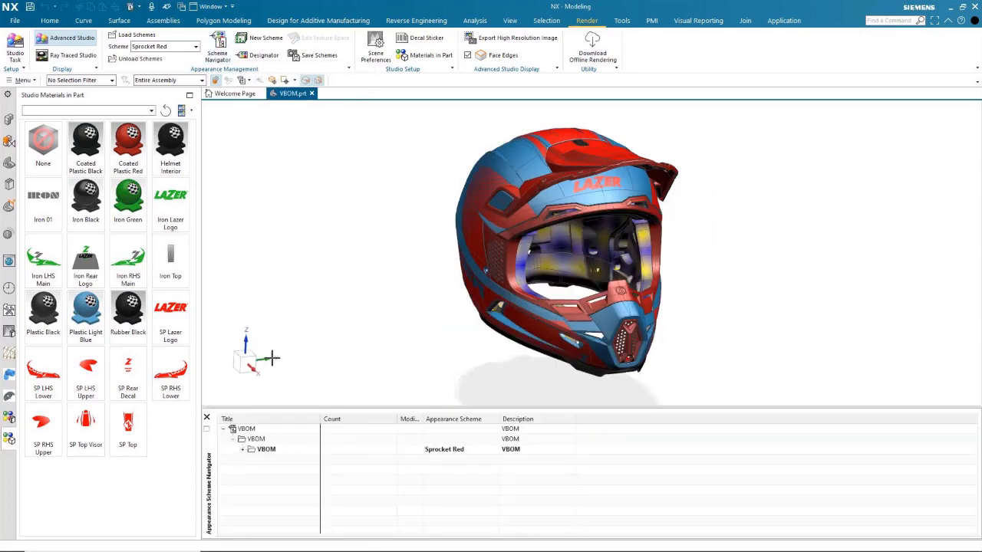
click(242, 450)
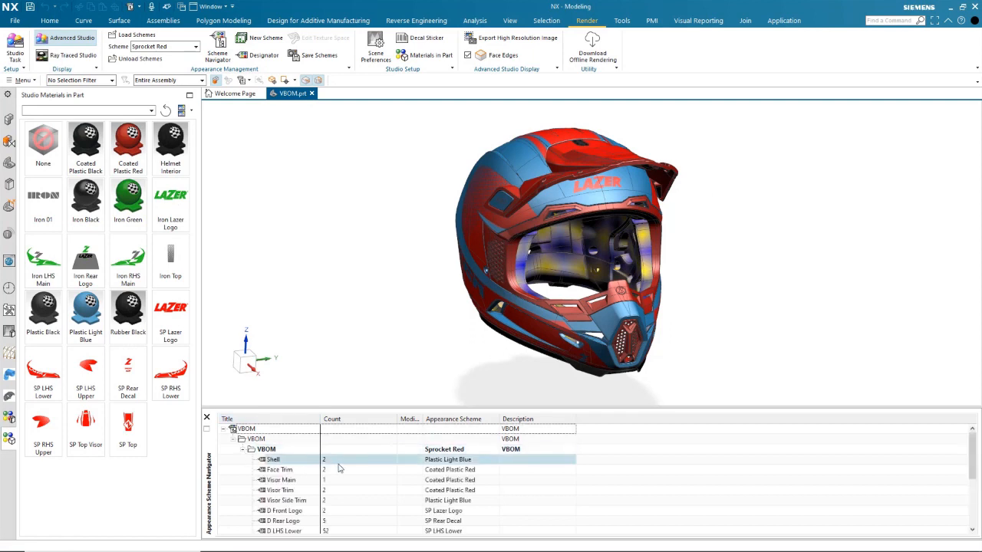
scroll(340, 470, down, 2)
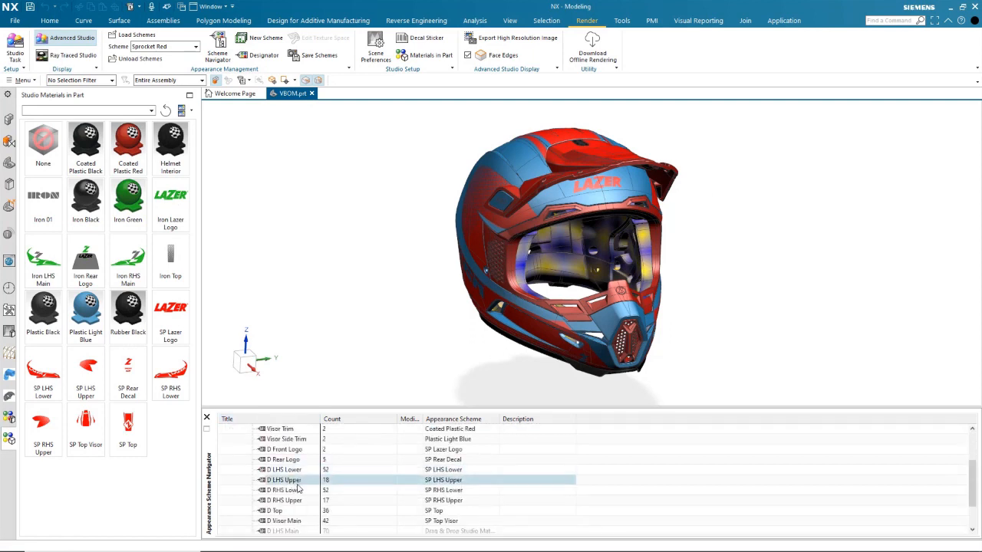
click(285, 451)
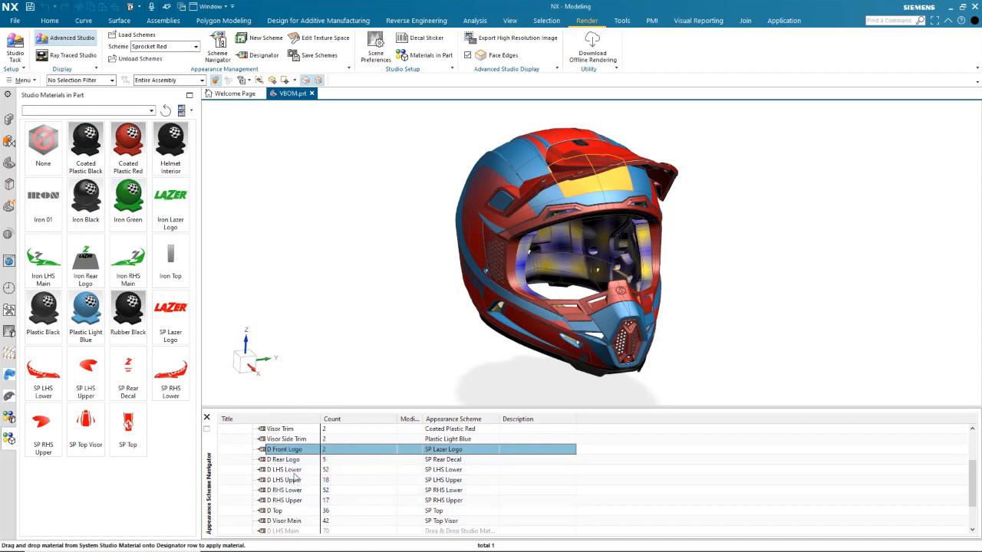
click(292, 469)
ctrl+click(372, 490)
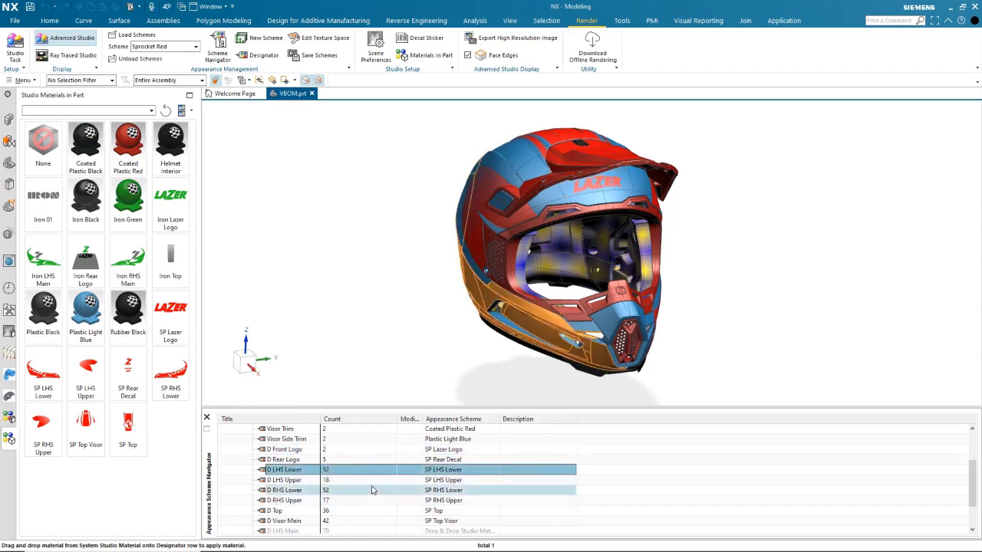
scroll(372, 490, up, 1)
scroll(306, 464, up, 1)
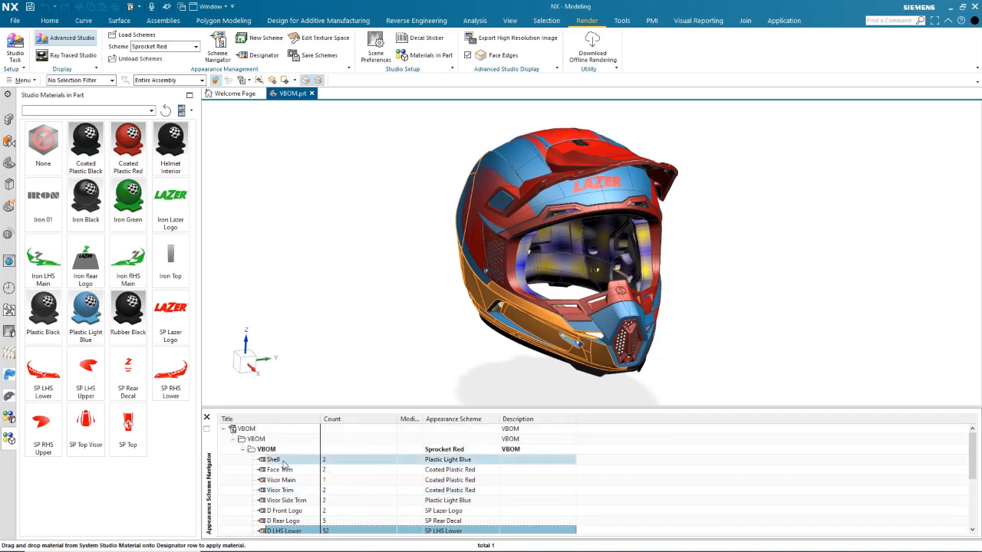
click(283, 461)
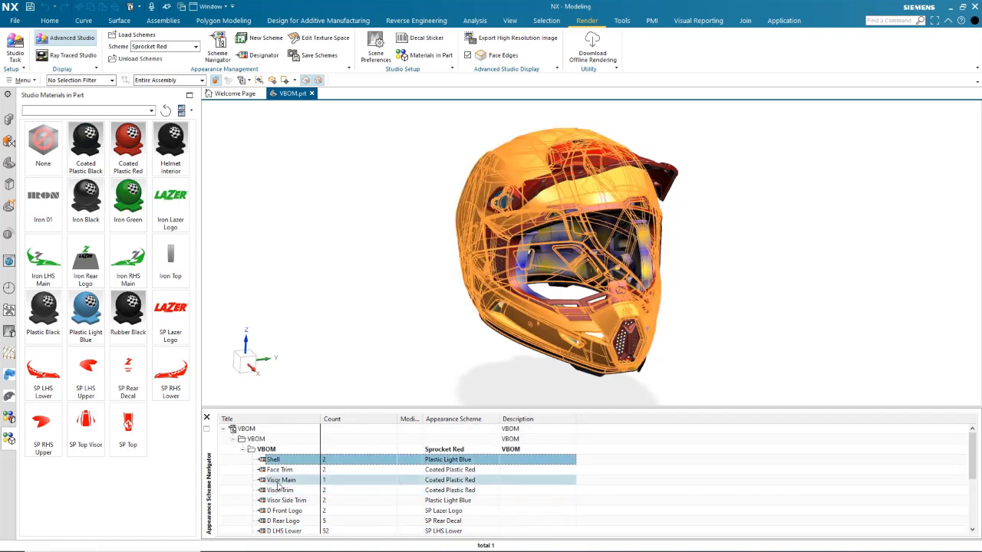
key(Escape)
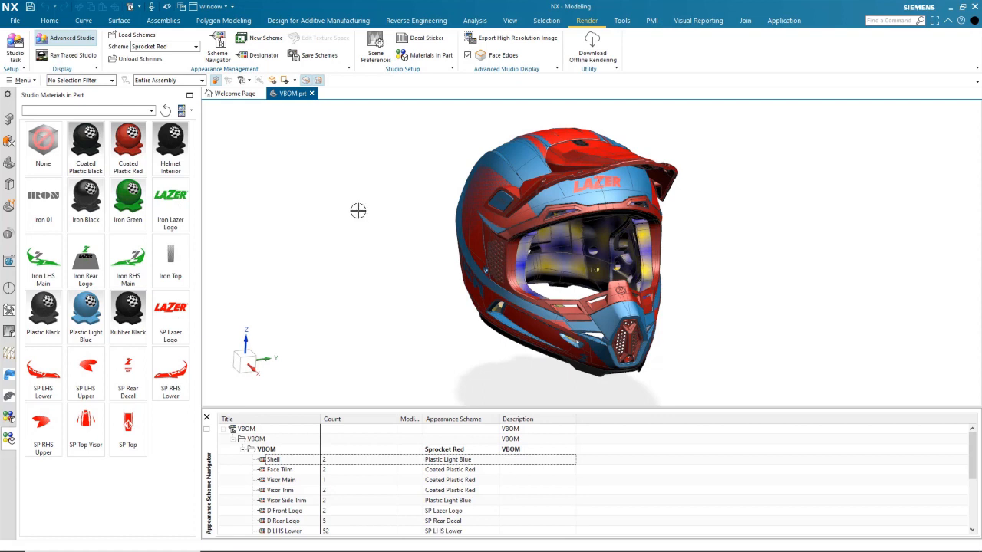
click(358, 211)
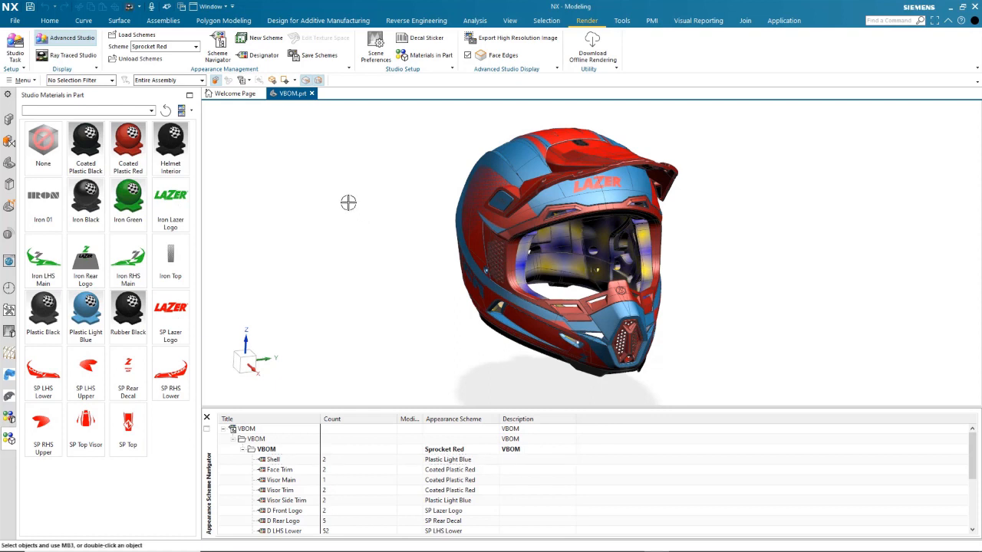
Start a ray-traced render, switch the VBOM assembly's appearance scheme to Iron Green, and pause the render.
click(82, 60)
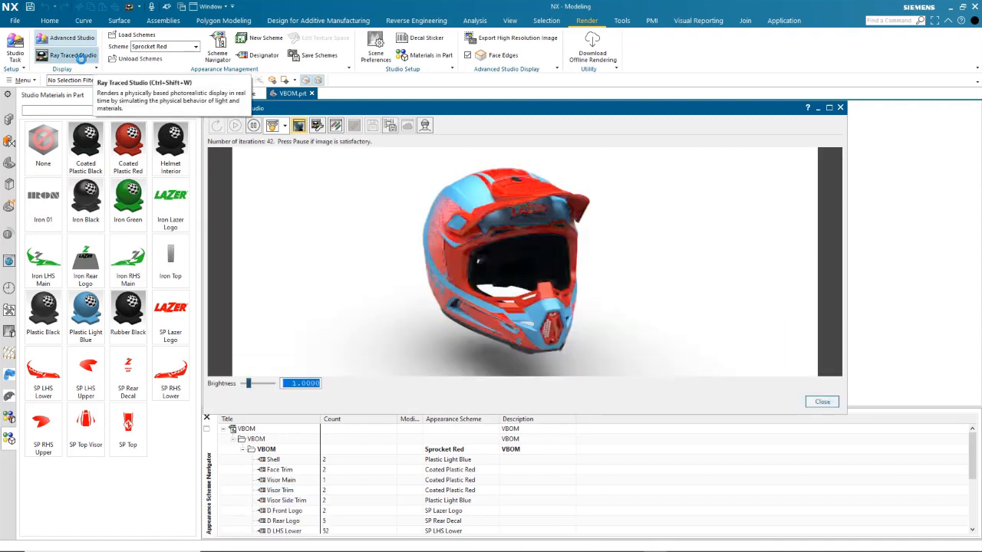
click(495, 451)
click(495, 451)
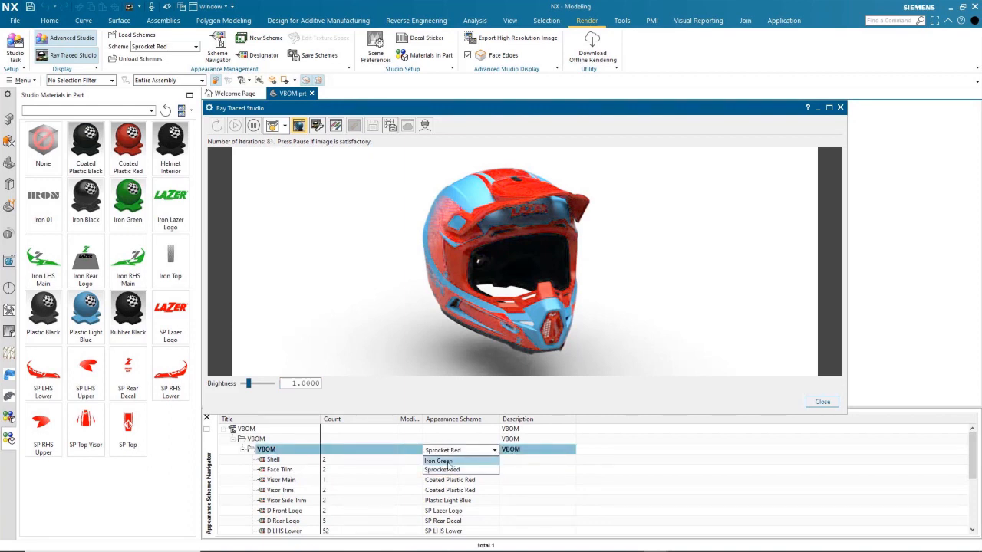
click(446, 462)
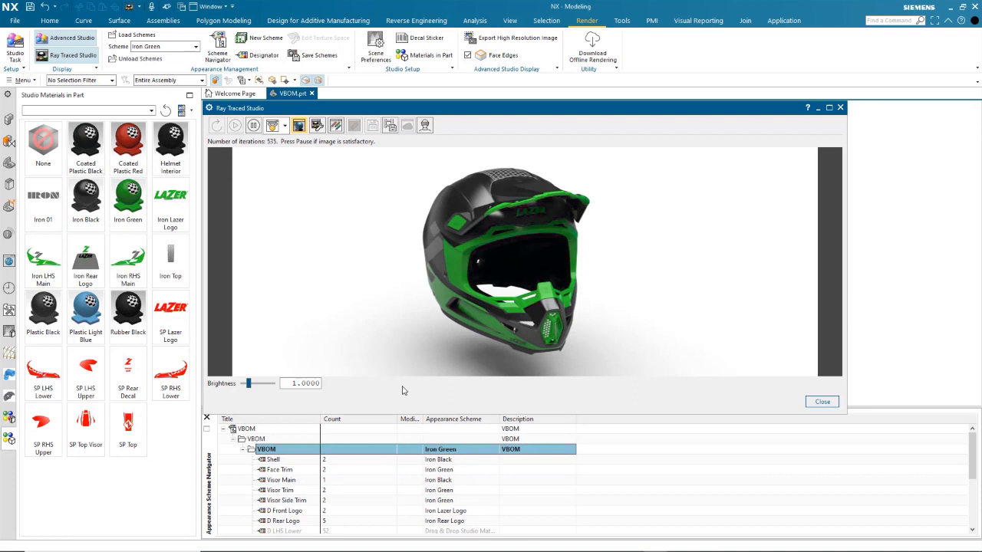
click(253, 126)
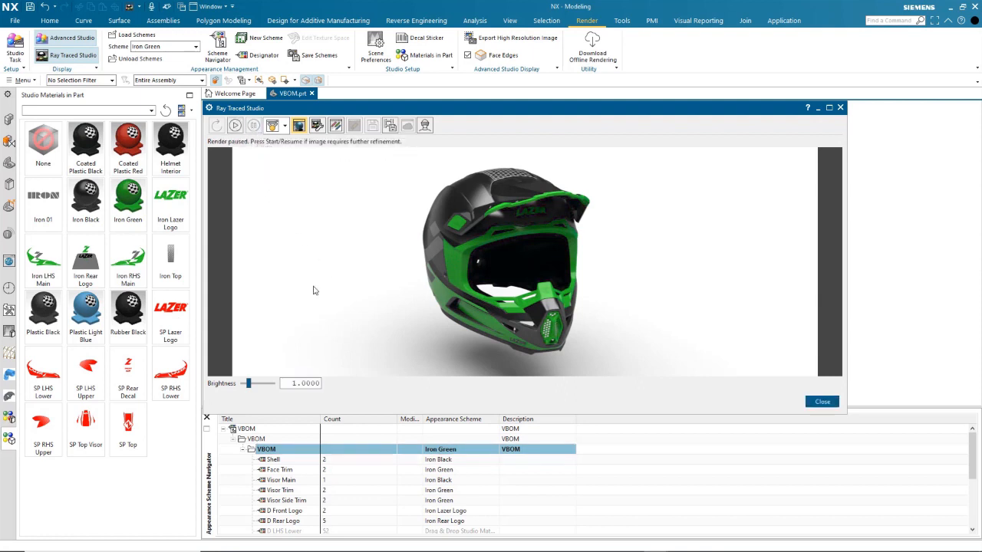
Create a new appearance scheme named Review Scheme.
click(264, 37)
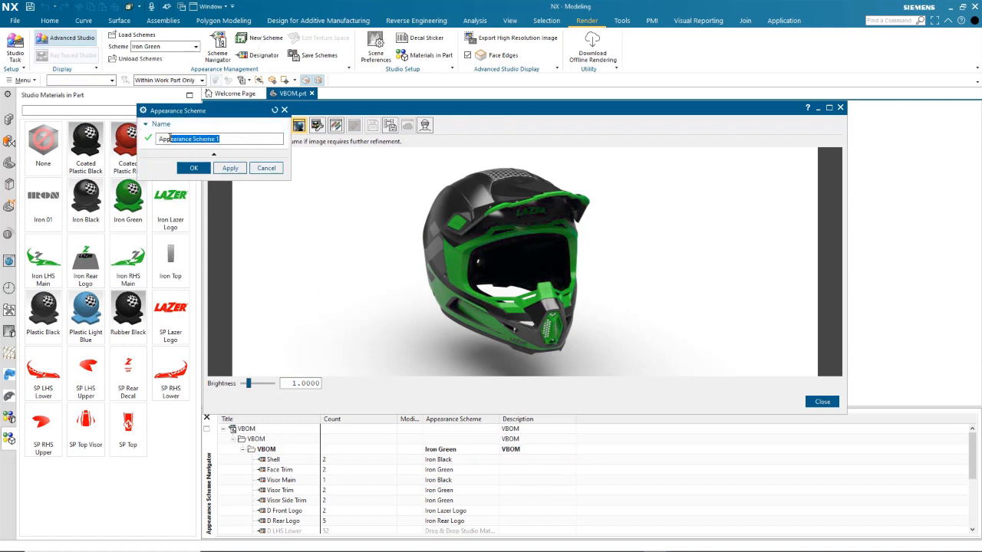
text(Review Sche)
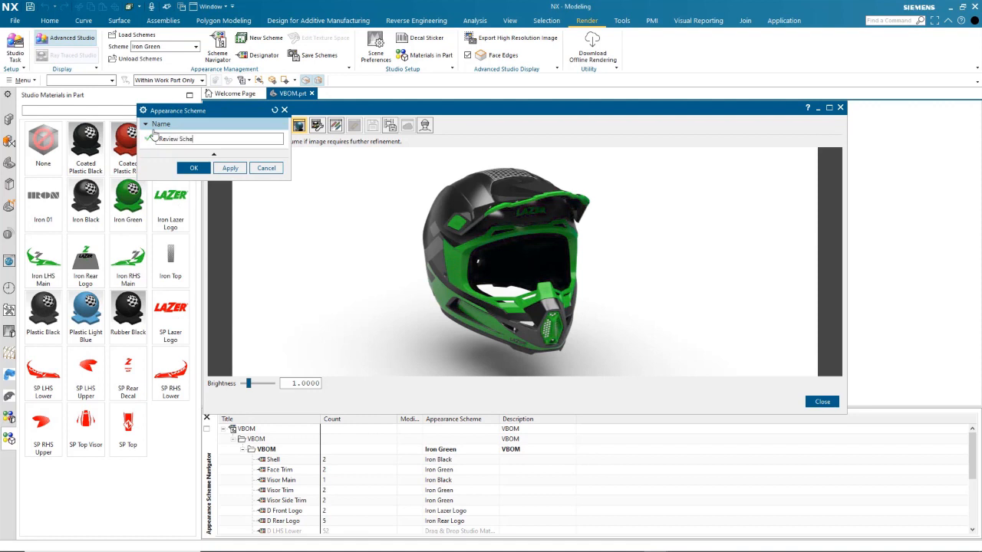
text(me)
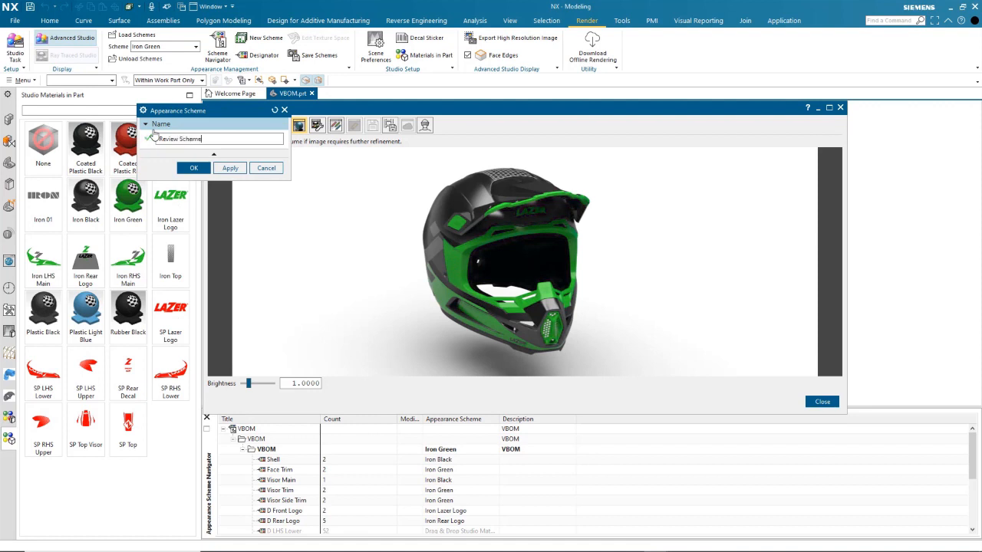
click(198, 169)
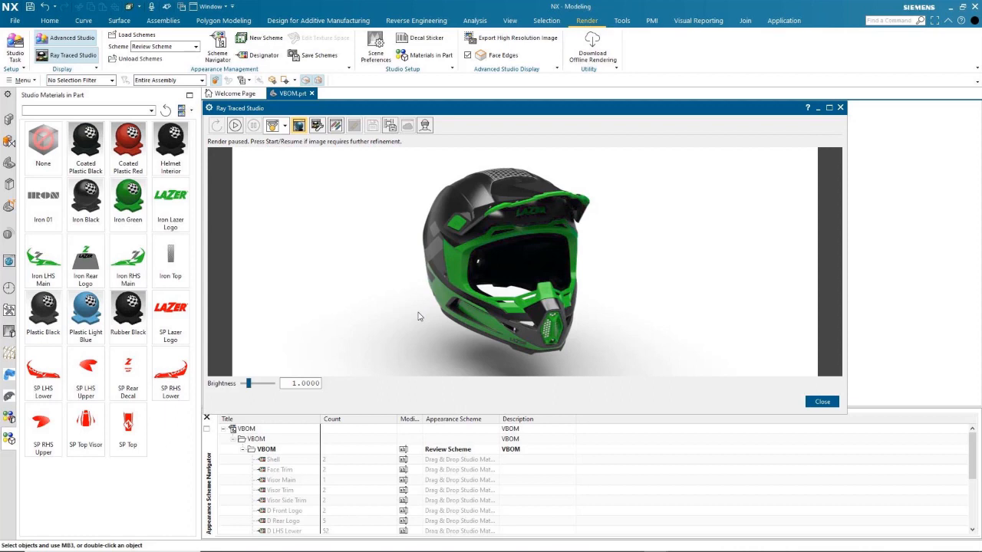
Assign the ABS High Gloss Red plastic material to the Shell designator.
click(474, 451)
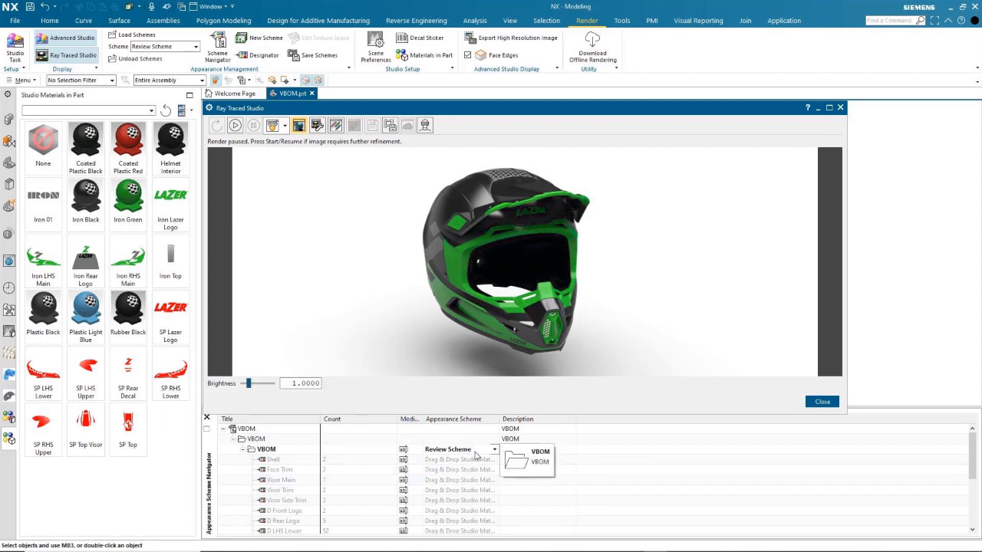
click(9, 418)
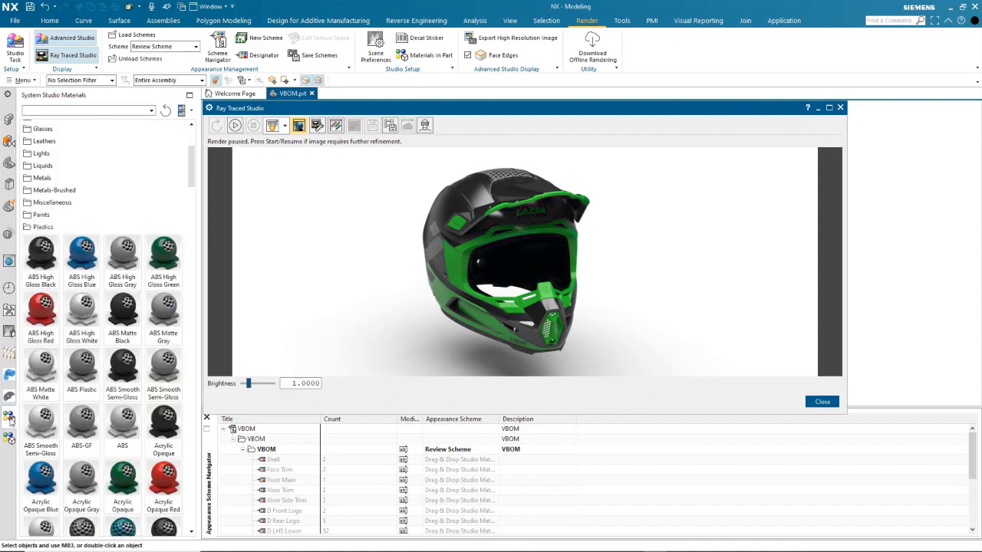
drag(42, 316, 449, 460)
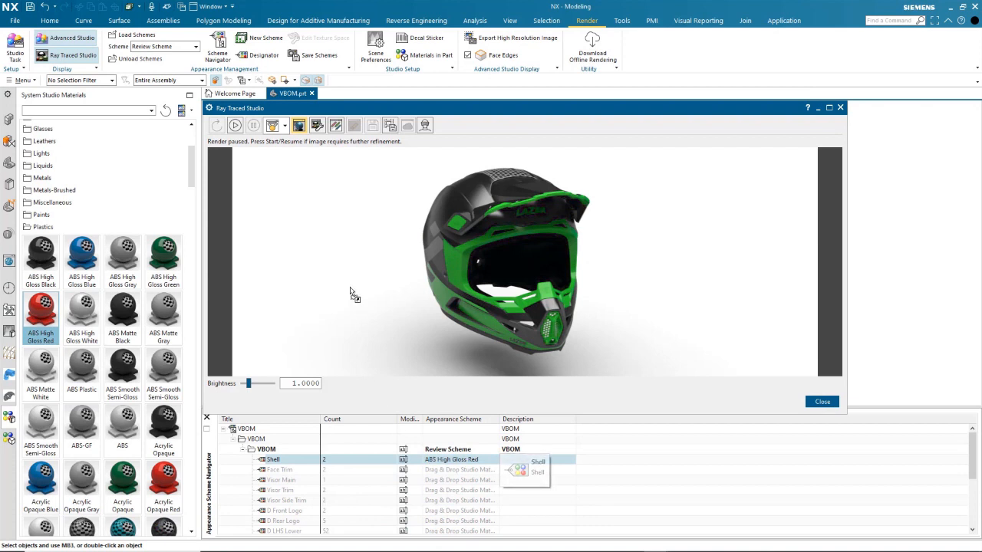
Resume the render and assign ABS High Gloss Green to the Face Trim and Visor Main designators, then pause.
click(237, 125)
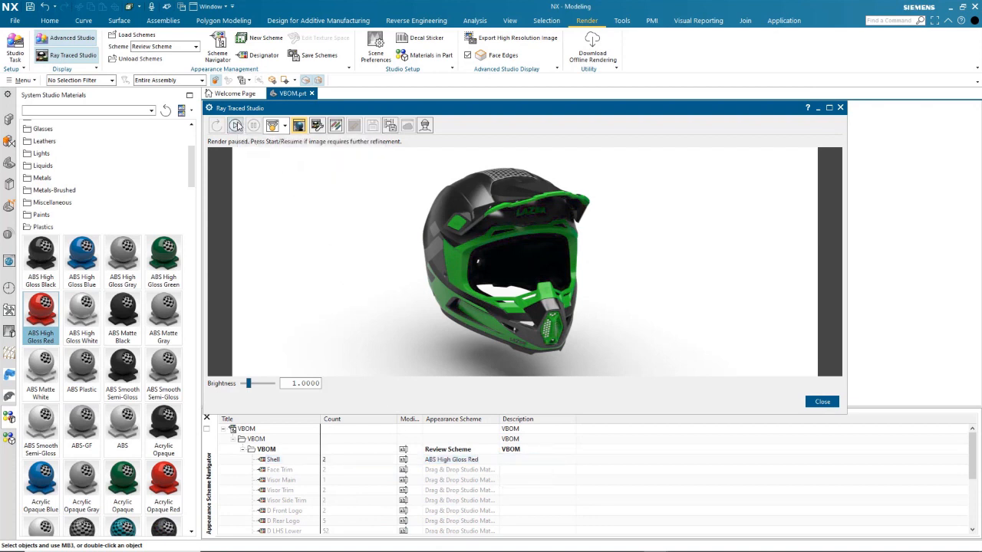
drag(163, 260, 454, 479)
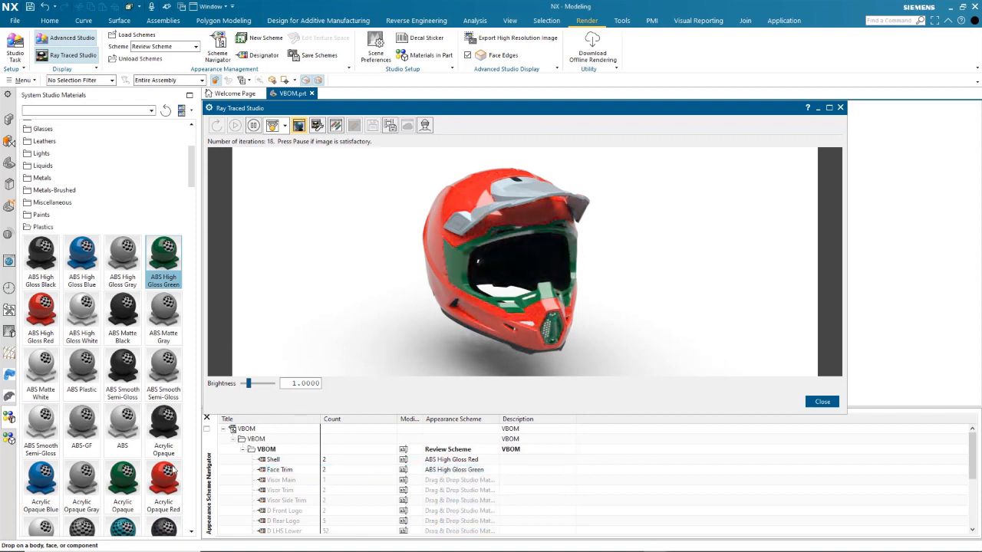
drag(164, 253, 466, 480)
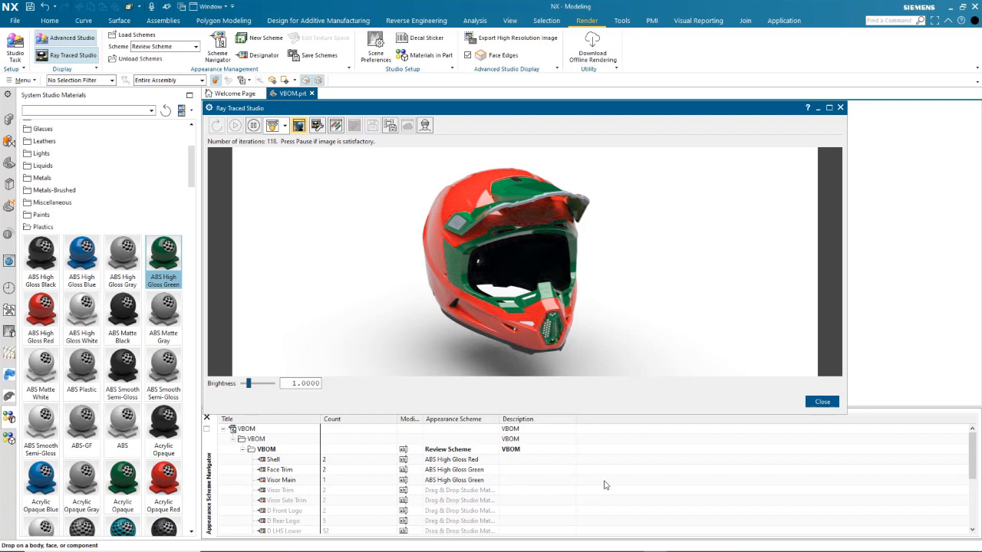
click(254, 125)
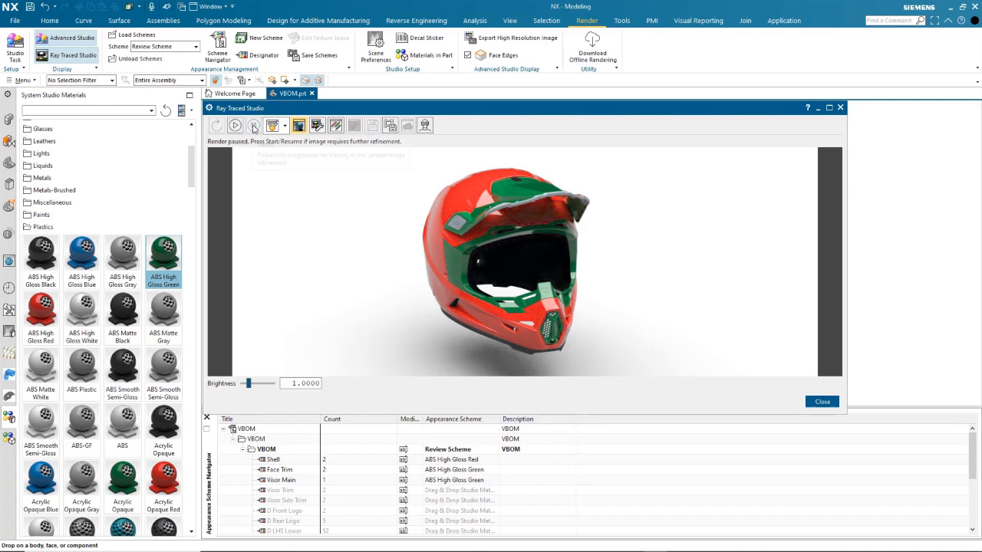
Close Ray Traced Studio and select Review Scheme as the VBOM assembly's appearance scheme.
click(840, 108)
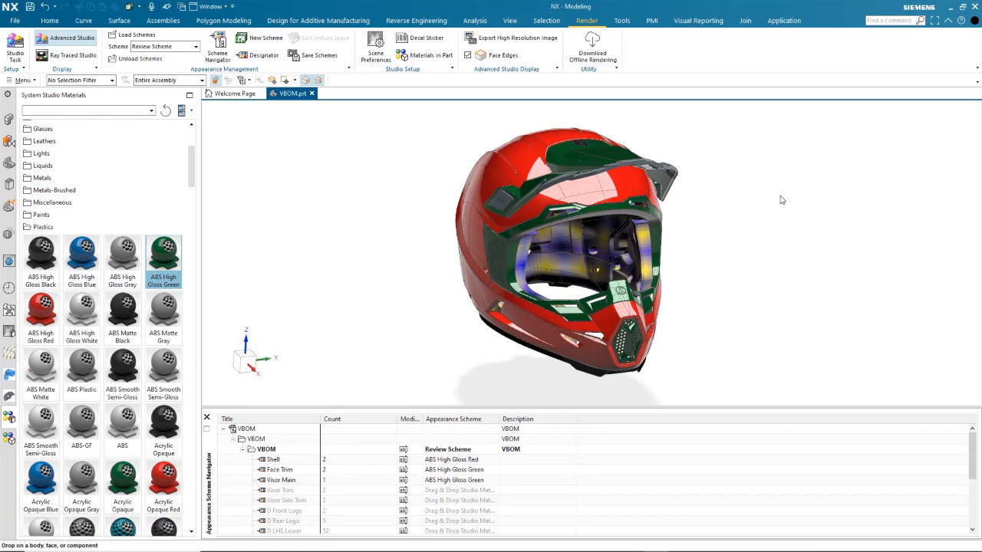
click(491, 449)
click(495, 450)
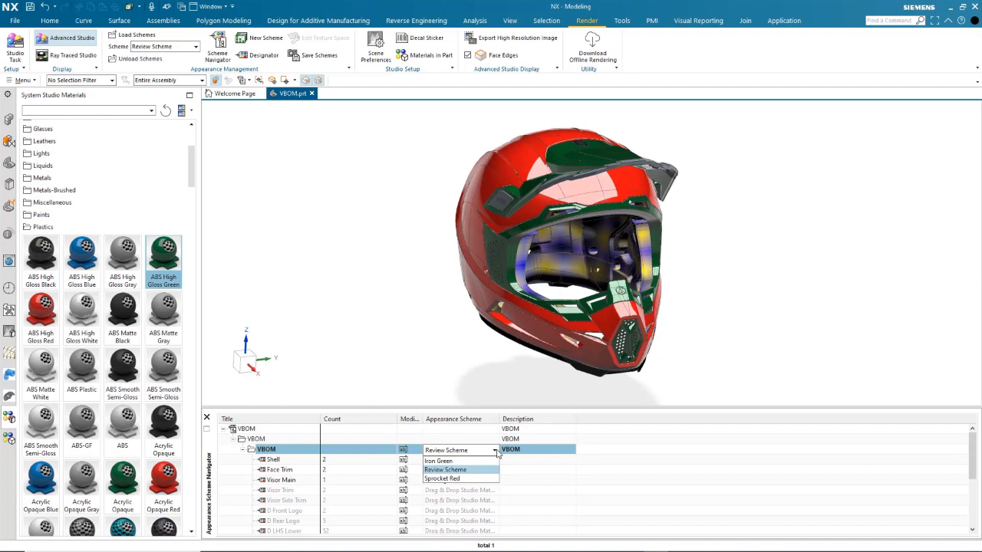
click(452, 470)
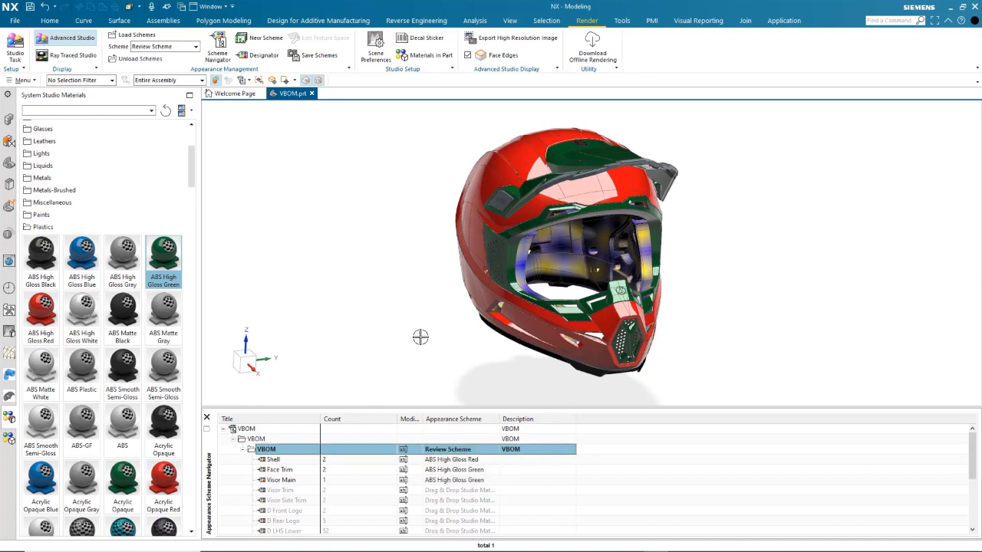